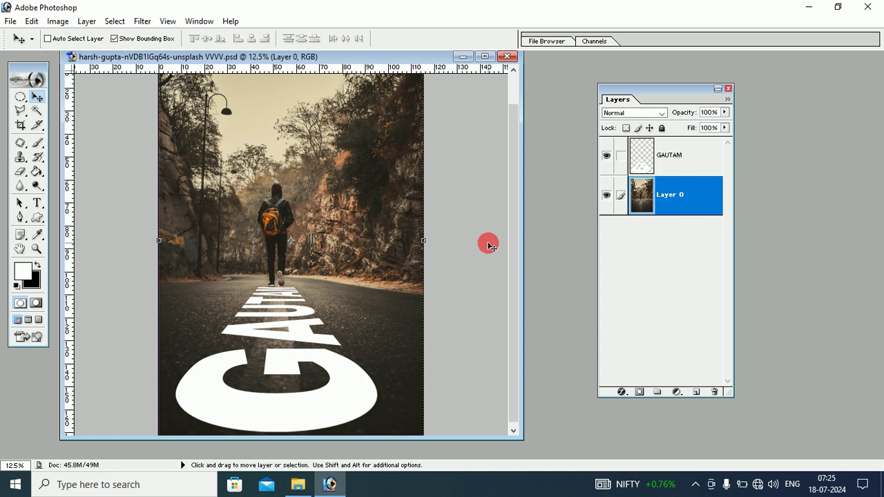
- Delete the GAUTAM layer, leaving only the road photo on Layer 0
{"action": "mouse_move", "coordinate": [665, 158]}
{"action": "left_mouse_down"}
{"action": "mouse_move", "coordinate": [691, 361]}
{"action": "mouse_move", "coordinate": [715, 391]}
{"action": "left_mouse_up"}
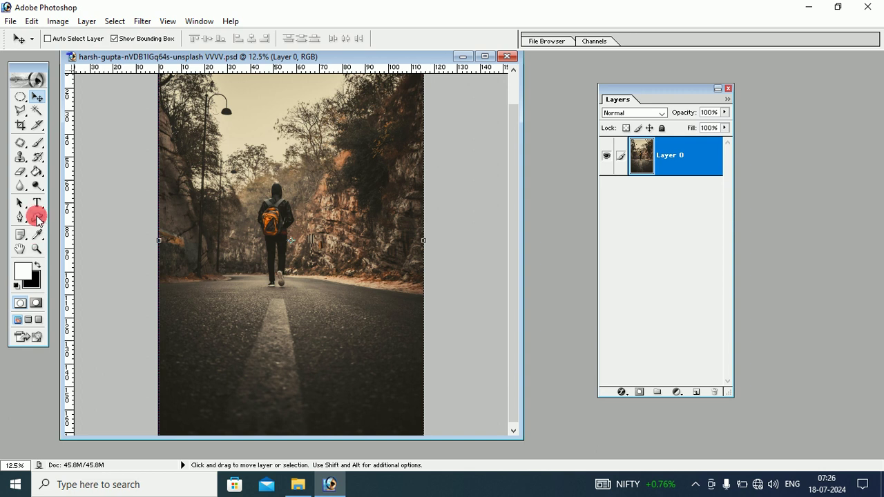
- Add white 72 pt Arial Black text 'GAUTAM' on the left side of the road
{"action": "left_click", "coordinate": [36, 203]}
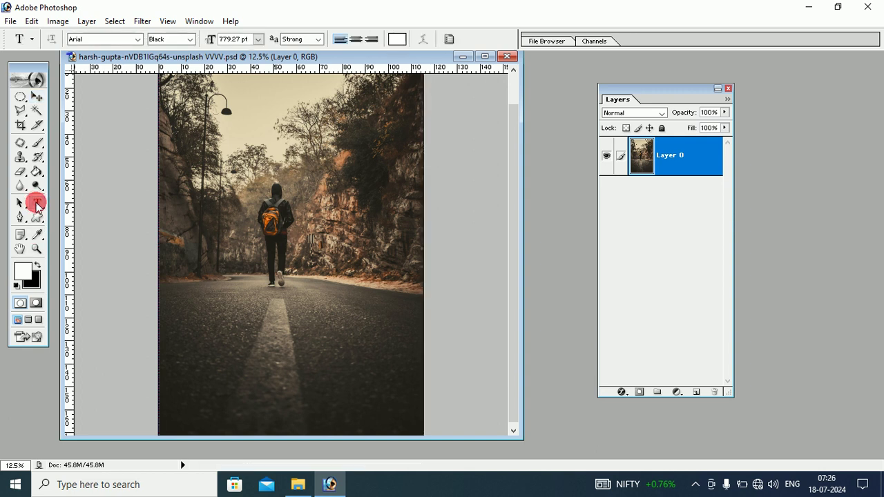
{"action": "left_click", "coordinate": [189, 337]}
{"action": "left_click", "coordinate": [260, 354]}
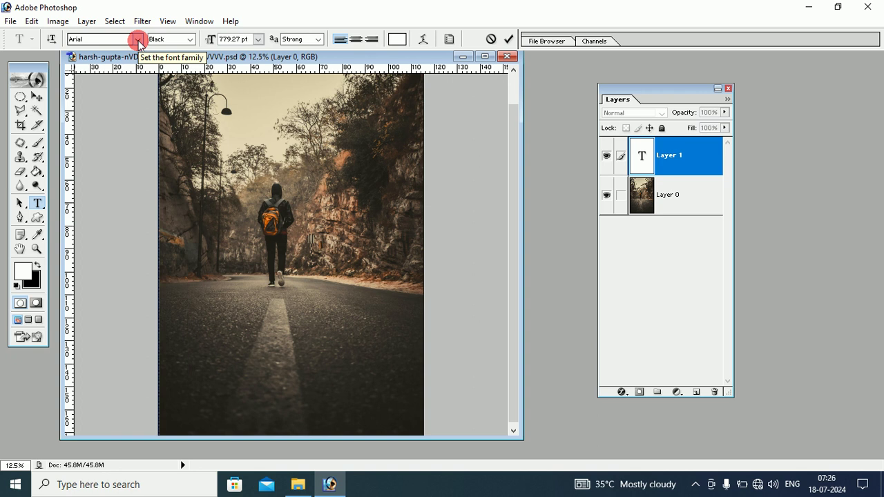
{"action": "left_click", "coordinate": [187, 40]}
{"action": "left_click", "coordinate": [173, 83]}
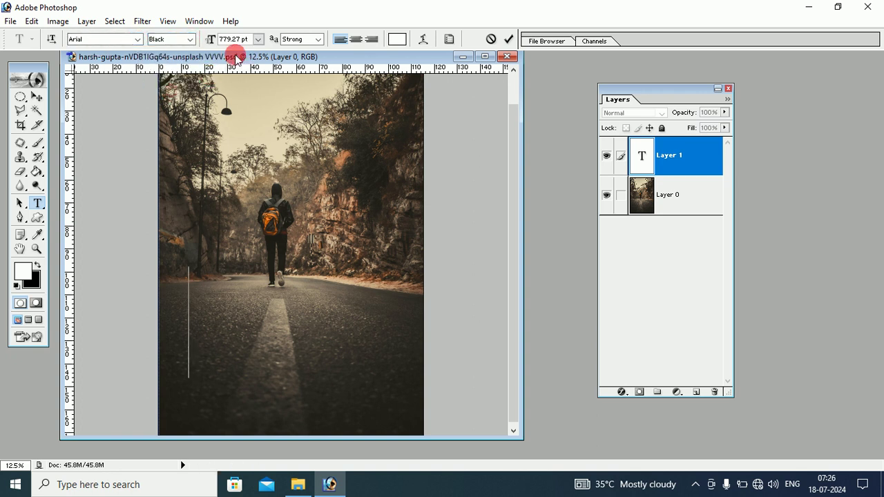
{"action": "left_click", "coordinate": [257, 40]}
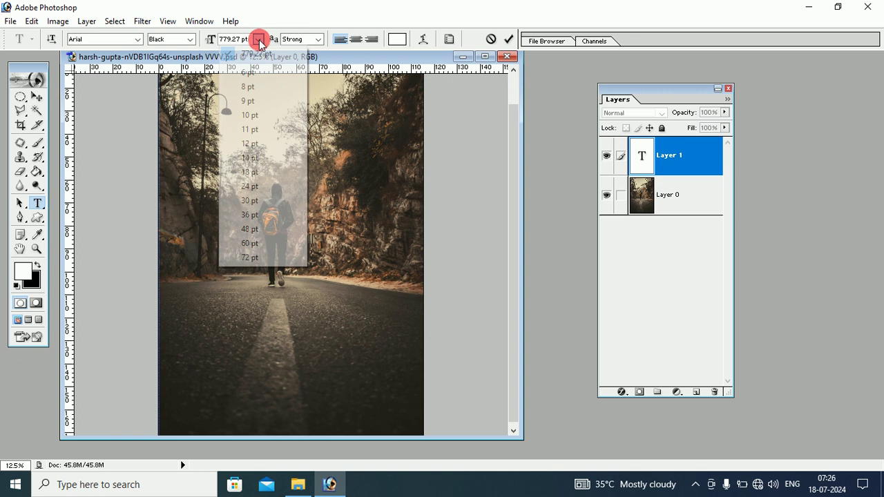
{"action": "left_click", "coordinate": [258, 259]}
{"action": "type", "text": "GAUTAM"}
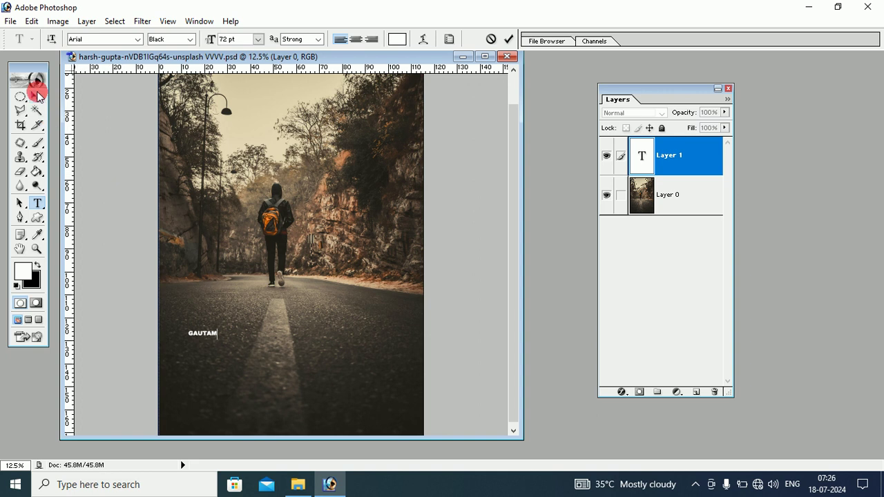
{"action": "left_click", "coordinate": [37, 96]}
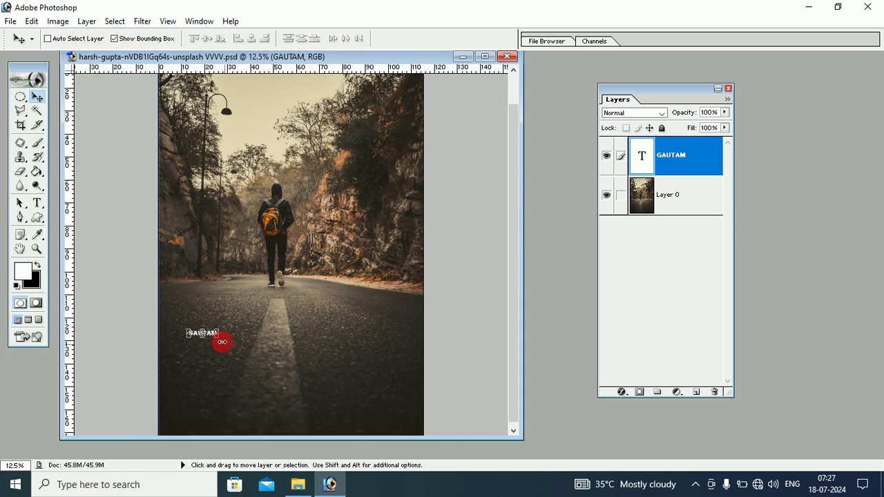
- Scale GAUTAM up to span the road's width near the bottom, then nudge it slightly up
{"action": "left_click_drag", "start_coordinate": [222, 342], "coordinate": [407, 395]}
{"action": "left_click_drag", "start_coordinate": [184, 331], "coordinate": [169, 322]}
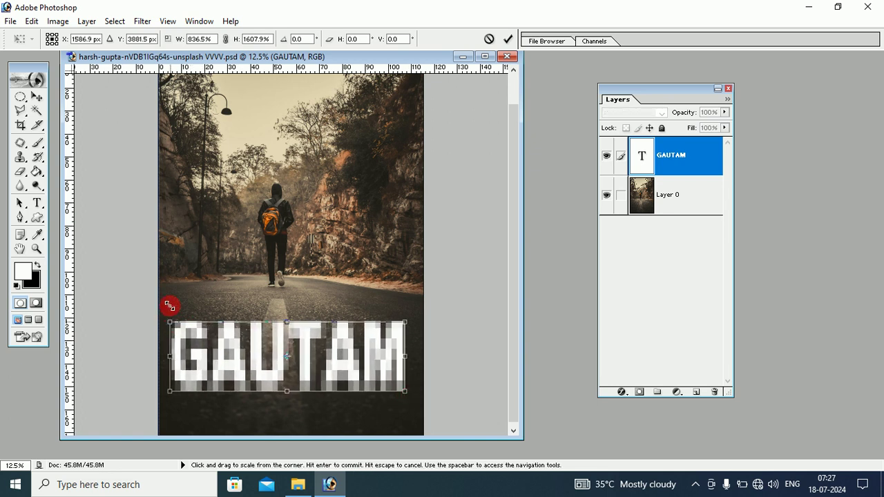
{"action": "left_click", "coordinate": [36, 101]}
{"action": "left_click", "coordinate": [382, 190]}
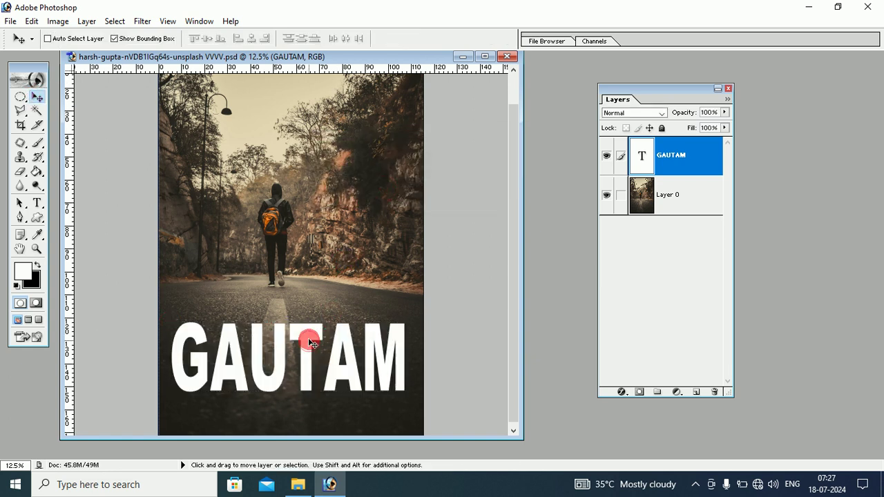
{"action": "left_click_drag", "start_coordinate": [308, 339], "coordinate": [293, 326]}
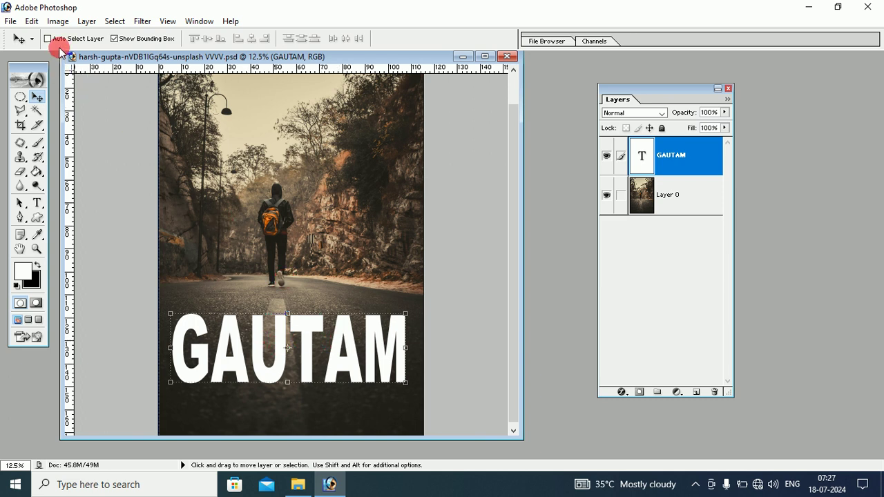
- Rotate GAUTAM 90° counter-clockwise and place it along the road centre at the bottom edge
{"action": "left_click", "coordinate": [31, 22]}
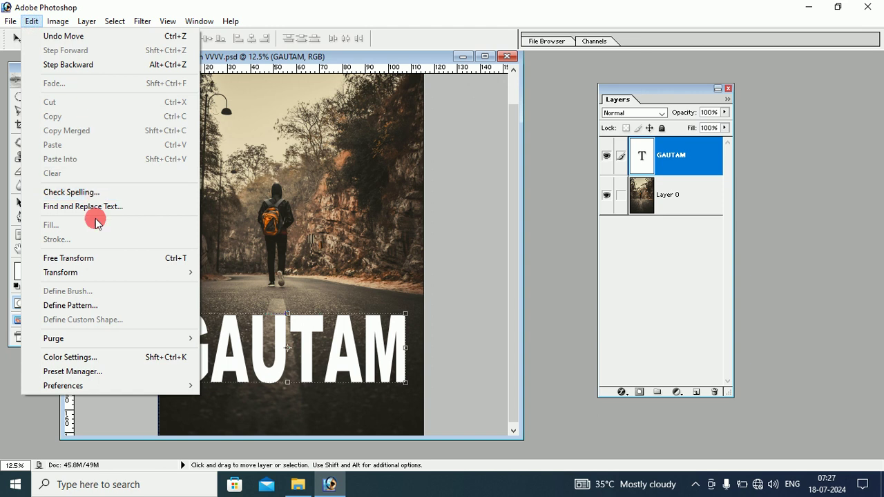
{"action": "mouse_move", "coordinate": [61, 272]}
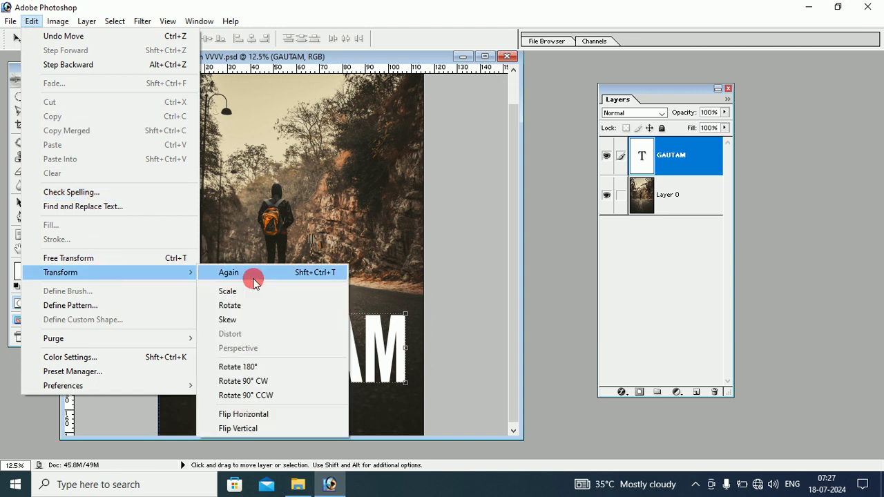
{"action": "left_click", "coordinate": [275, 398]}
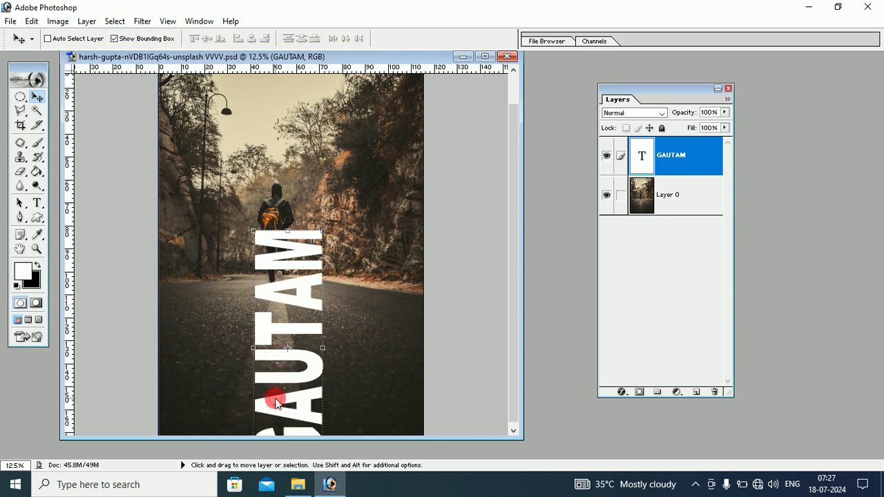
{"action": "left_click_drag", "start_coordinate": [283, 259], "coordinate": [282, 195]}
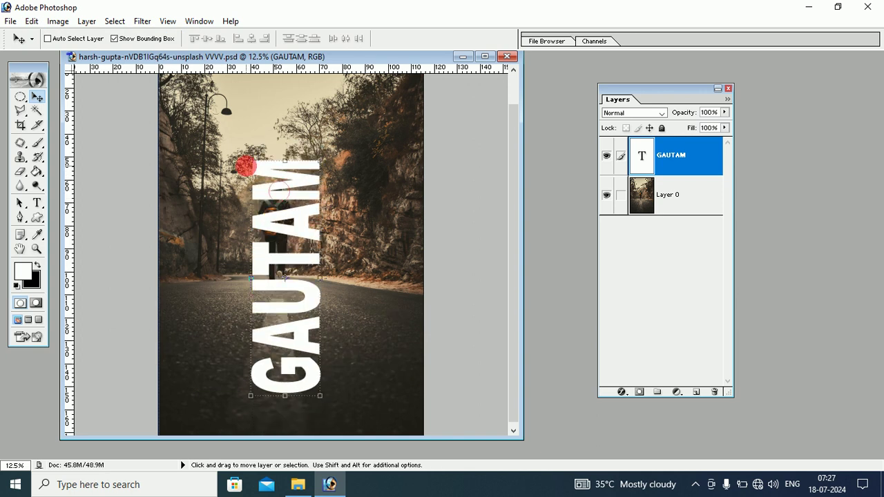
{"action": "left_click_drag", "start_coordinate": [294, 285], "coordinate": [291, 322]}
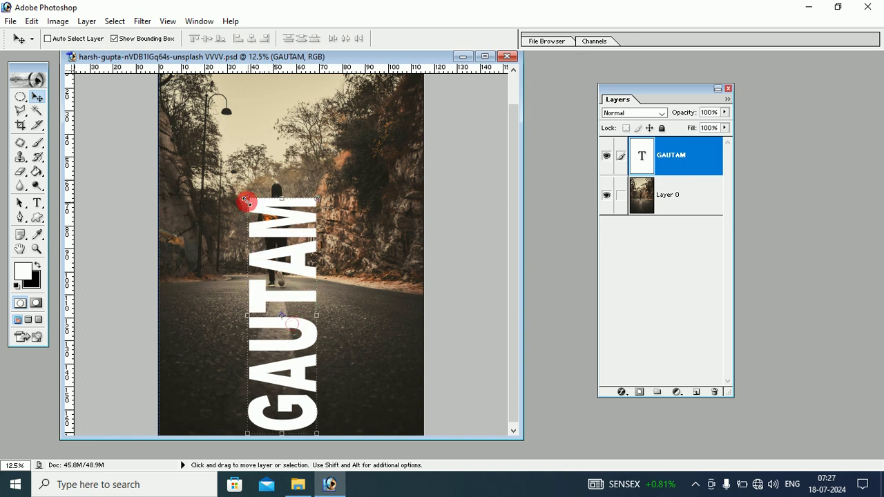
- Shorten GAUTAM to 61.7% height so its top ends at the walker's feet
{"action": "key", "text": "ctrl+t"}
{"action": "left_click_drag", "start_coordinate": [282, 197], "coordinate": [269, 286]}
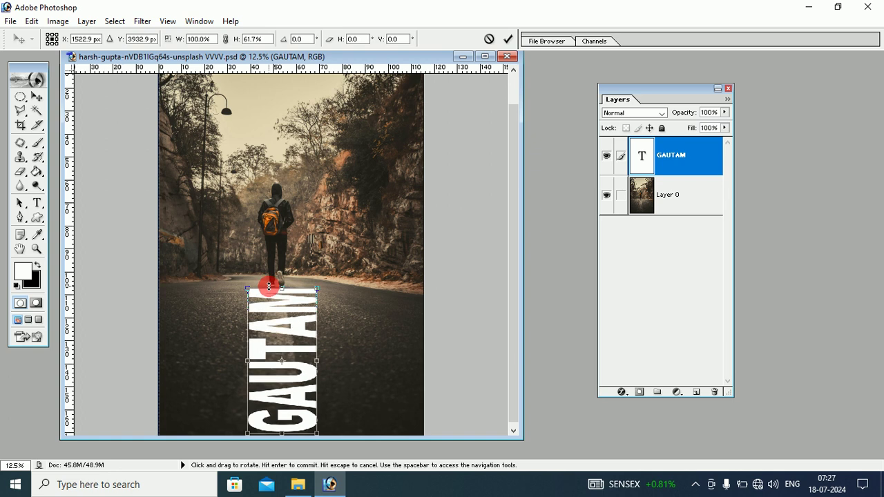
{"action": "left_click", "coordinate": [36, 97]}
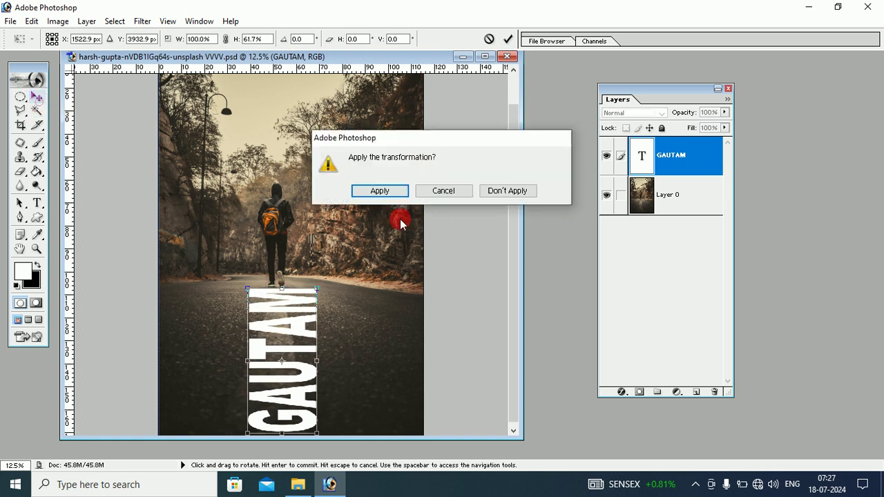
{"action": "left_click", "coordinate": [381, 190]}
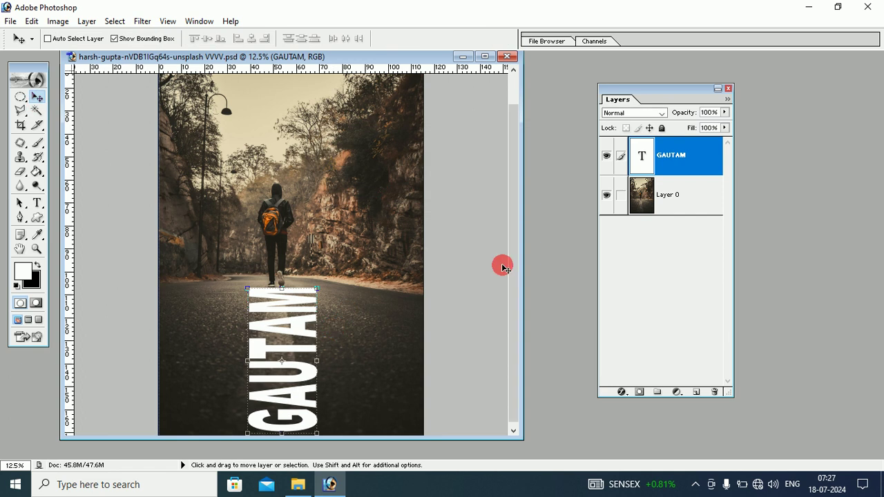
- Rasterize the GAUTAM text layer into an ordinary pixel layer
{"action": "left_click_drag", "start_coordinate": [630, 90], "coordinate": [576, 88]}
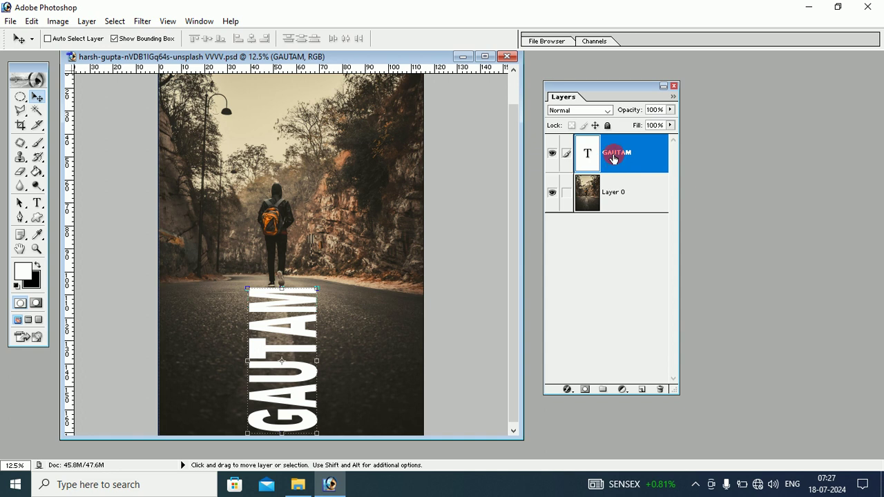
{"action": "right_click", "coordinate": [613, 158]}
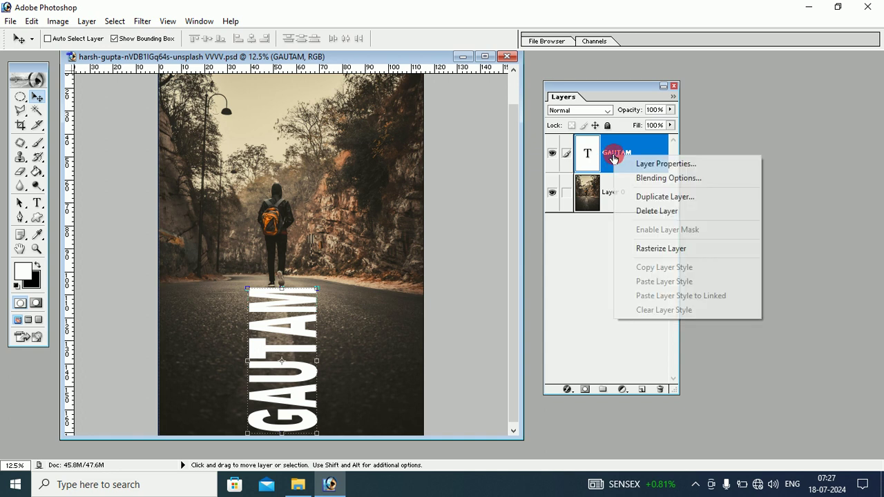
{"action": "left_click", "coordinate": [664, 255]}
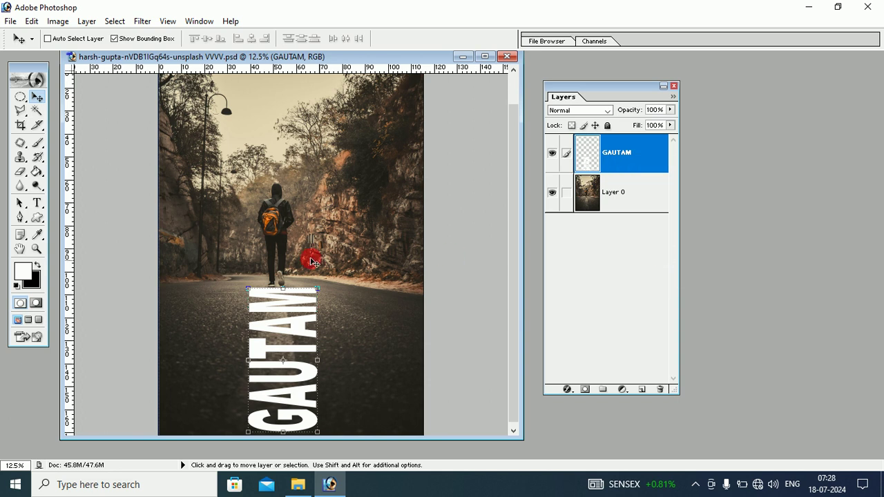
{"action": "left_click", "coordinate": [32, 22]}
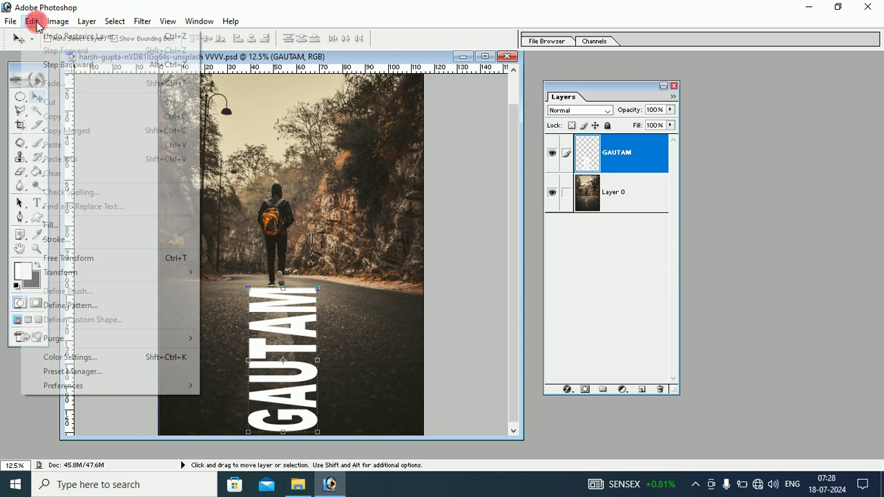
{"action": "mouse_move", "coordinate": [103, 272]}
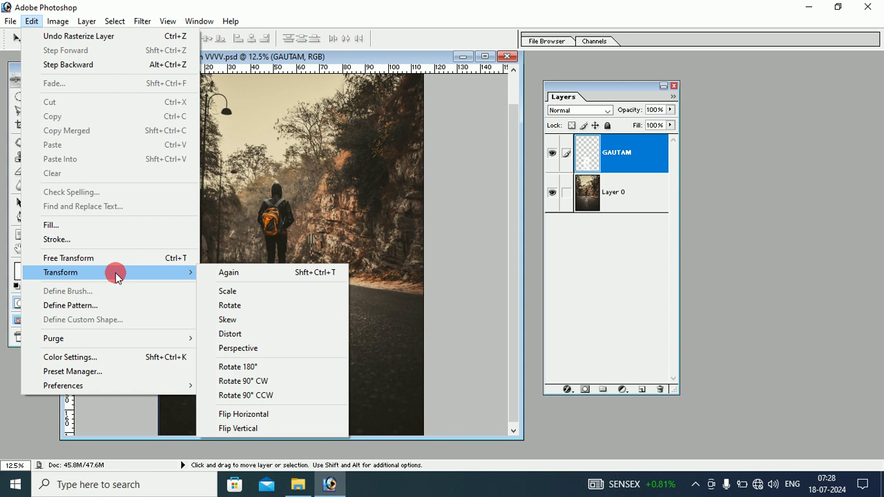
- Start a perspective transform on GAUTAM, widening its top and bottom edges
{"action": "left_click", "coordinate": [240, 357]}
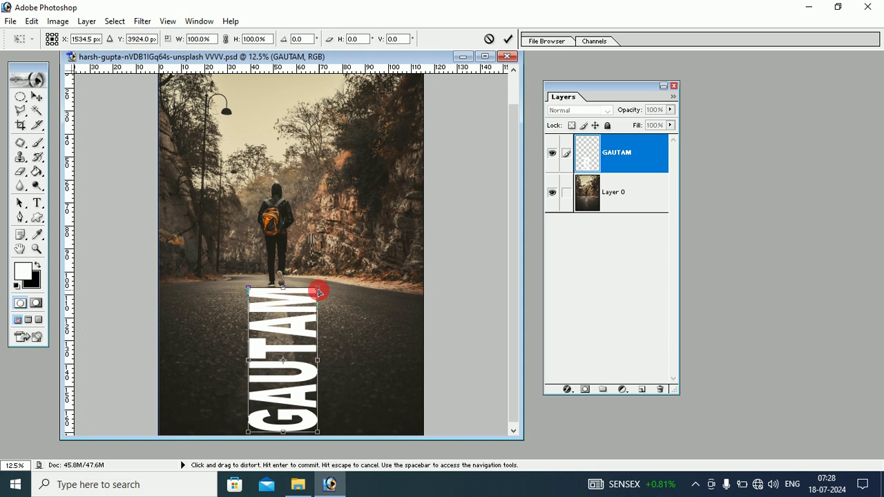
{"action": "left_click_drag", "start_coordinate": [317, 292], "coordinate": [367, 295]}
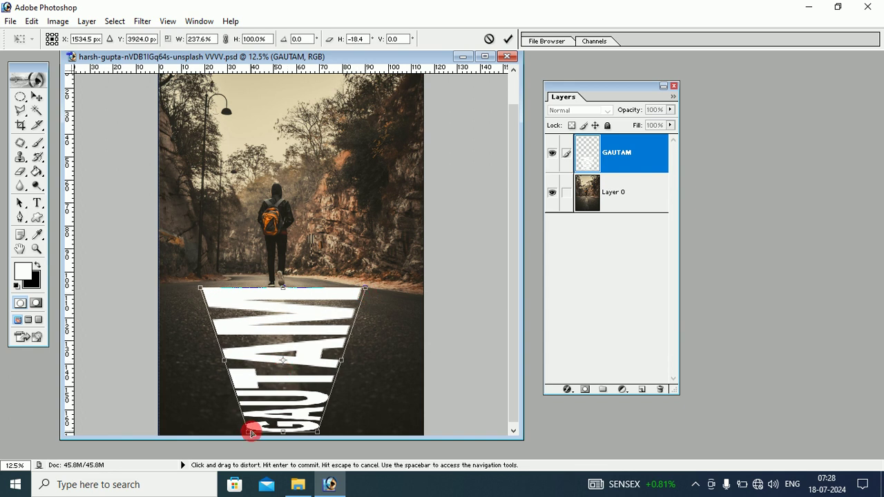
{"action": "left_click_drag", "start_coordinate": [250, 434], "coordinate": [166, 410]}
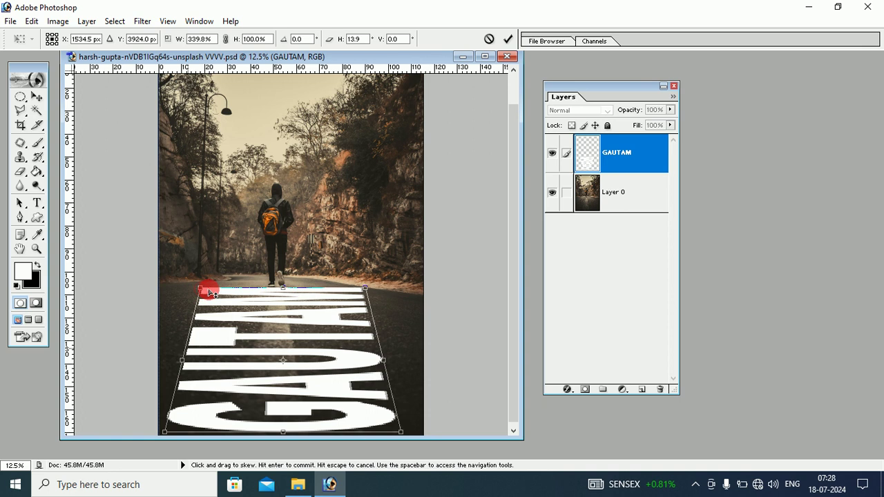
- Distort GAUTAM's corners to fit the road, tapering toward the walker, and apply it
{"action": "key", "text": "Tab"}
{"action": "key", "text": "shift+Tab"}
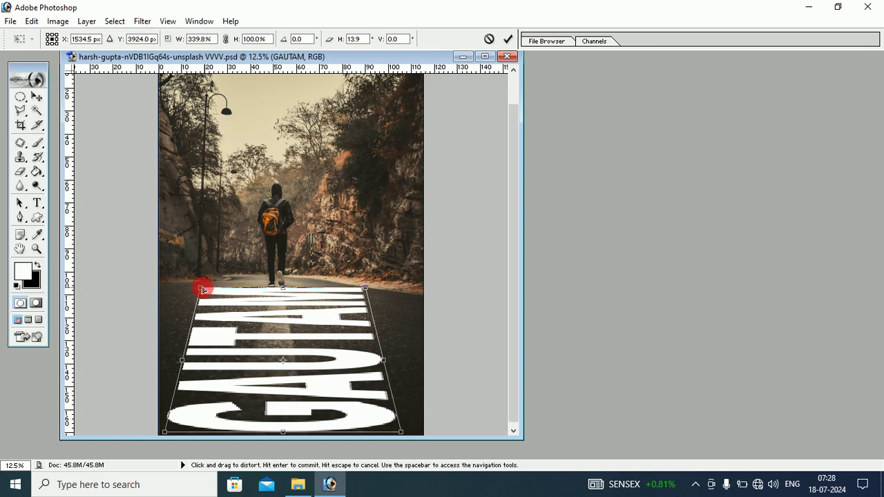
{"action": "left_click_drag", "start_coordinate": [201, 291], "coordinate": [247, 295]}
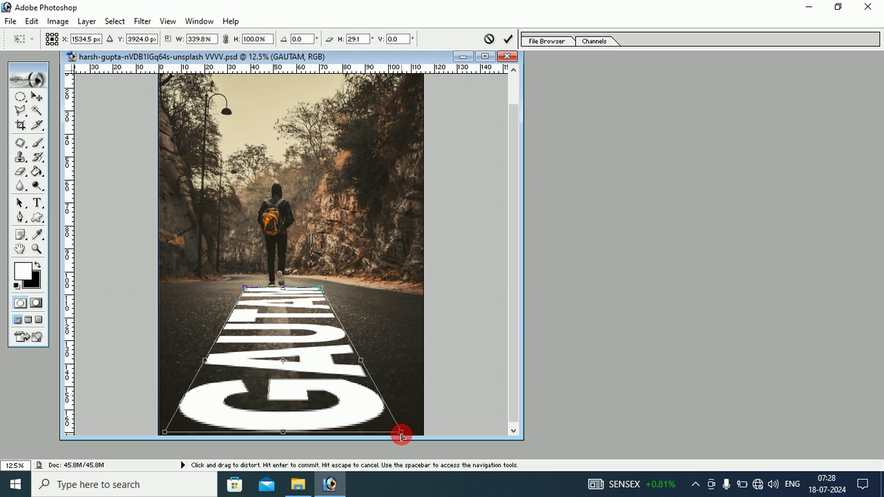
{"action": "left_click_drag", "start_coordinate": [402, 436], "coordinate": [414, 436]}
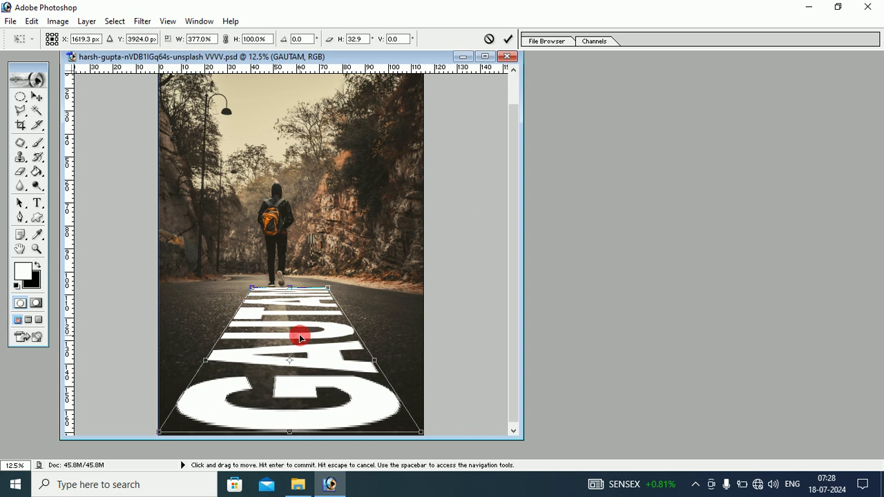
{"action": "left_click_drag", "start_coordinate": [294, 338], "coordinate": [295, 338]}
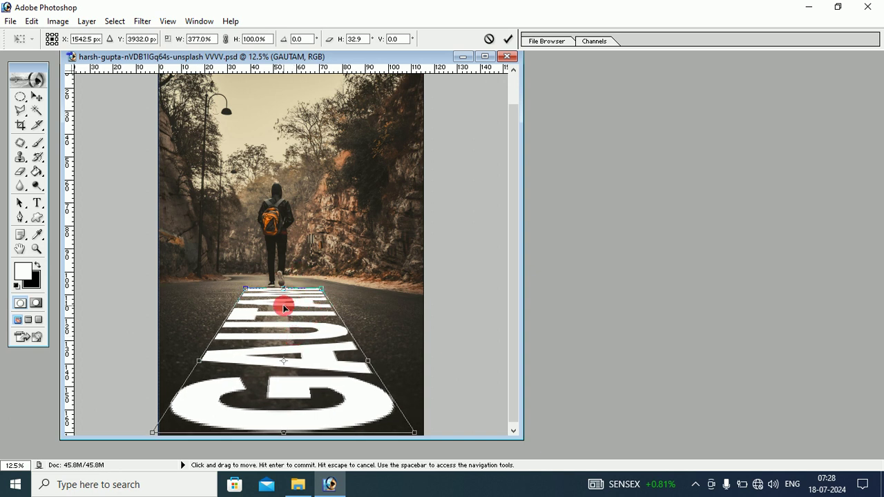
{"action": "mouse_move", "coordinate": [320, 293]}
{"action": "left_mouse_down"}
{"action": "mouse_move", "coordinate": [320, 300]}
{"action": "mouse_move", "coordinate": [323, 292]}
{"action": "left_mouse_up"}
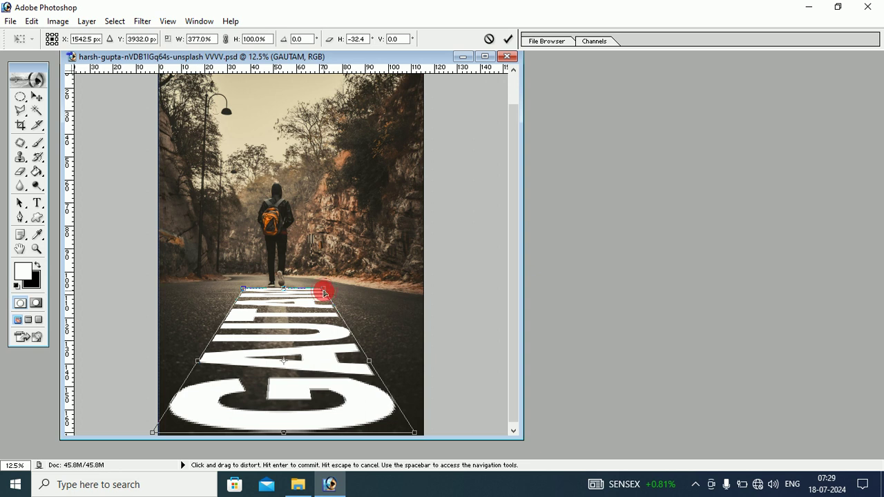
{"action": "mouse_move", "coordinate": [324, 293]}
{"action": "left_mouse_down"}
{"action": "mouse_move", "coordinate": [301, 298]}
{"action": "mouse_move", "coordinate": [354, 299]}
{"action": "mouse_move", "coordinate": [316, 299]}
{"action": "left_mouse_up"}
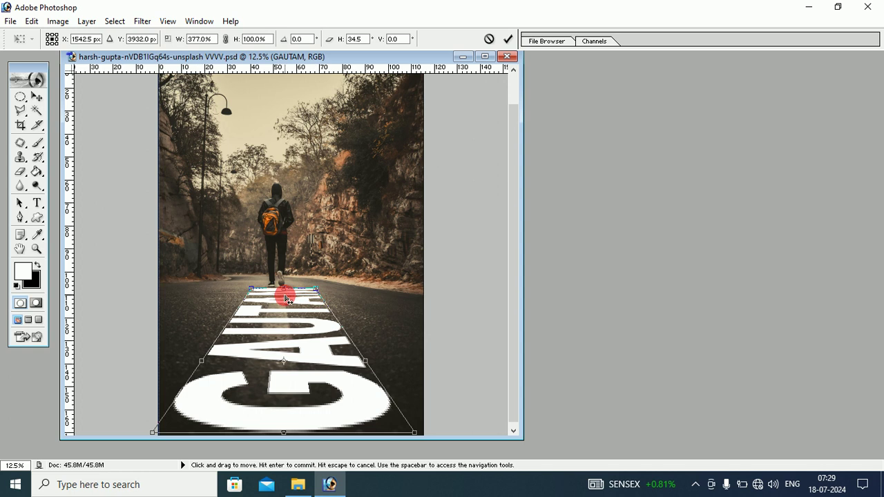
{"action": "left_click", "coordinate": [37, 97]}
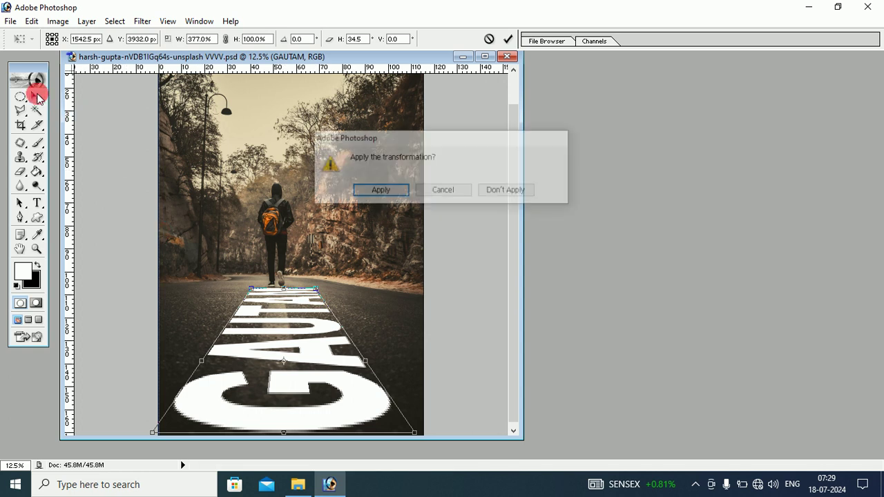
{"action": "left_click", "coordinate": [382, 190]}
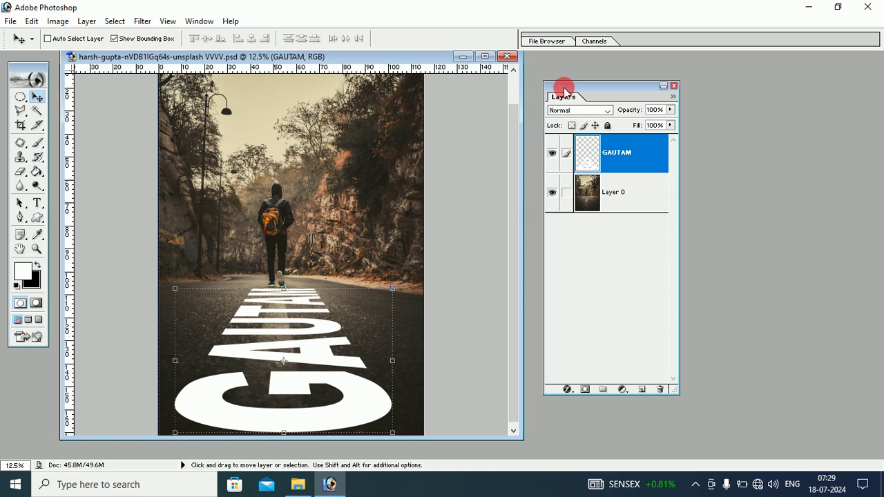
- Set GAUTAM's Underlying Layer Blend If sliders to 0/37 and 230/255
{"action": "left_click_drag", "start_coordinate": [567, 87], "coordinate": [555, 88]}
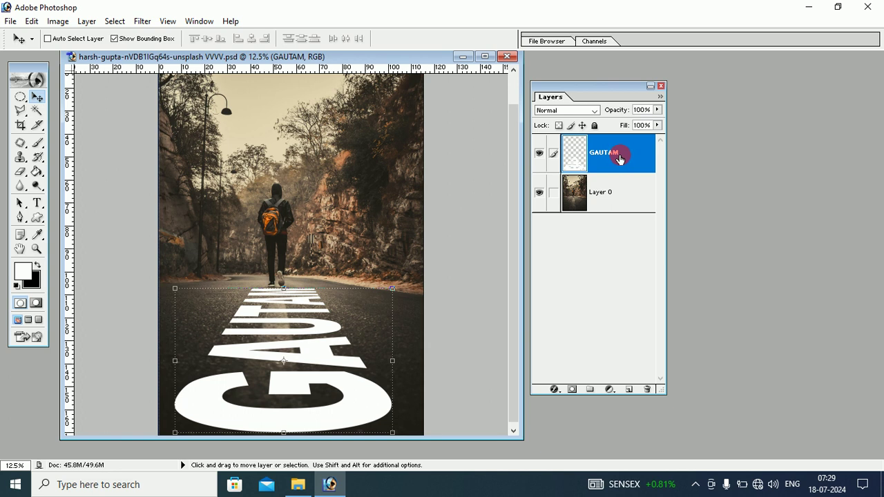
{"action": "right_click", "coordinate": [623, 156]}
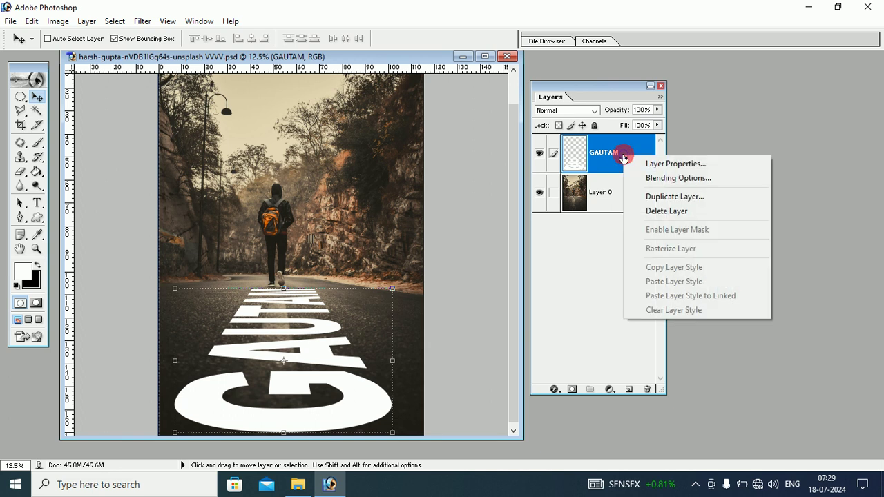
{"action": "left_click", "coordinate": [657, 178]}
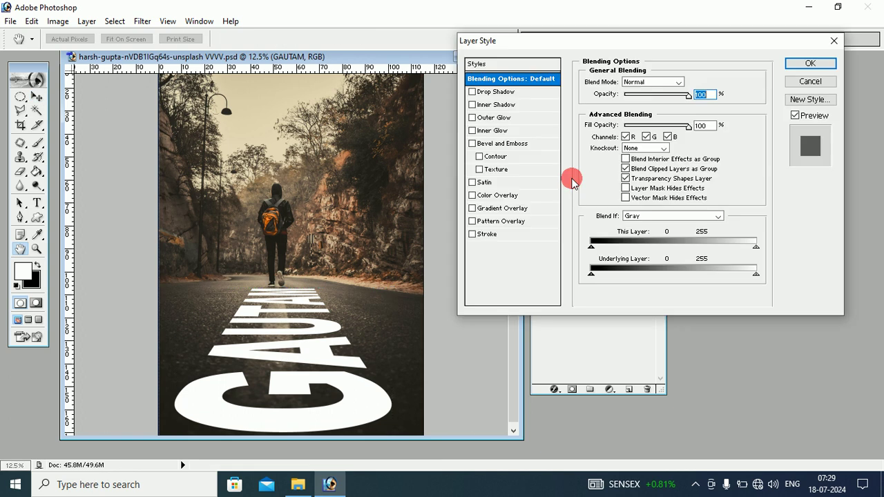
{"action": "left_click_drag", "start_coordinate": [557, 39], "coordinate": [503, 43]}
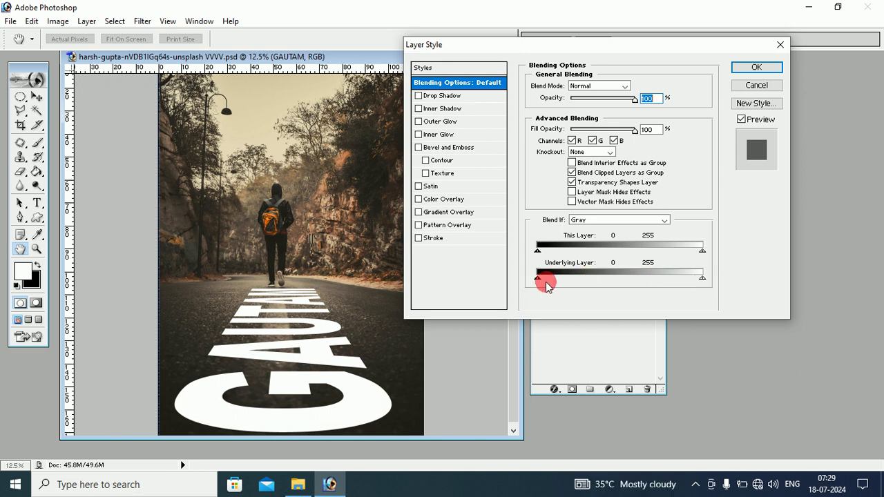
{"action": "left_click_drag", "start_coordinate": [532, 285], "coordinate": [562, 279]}
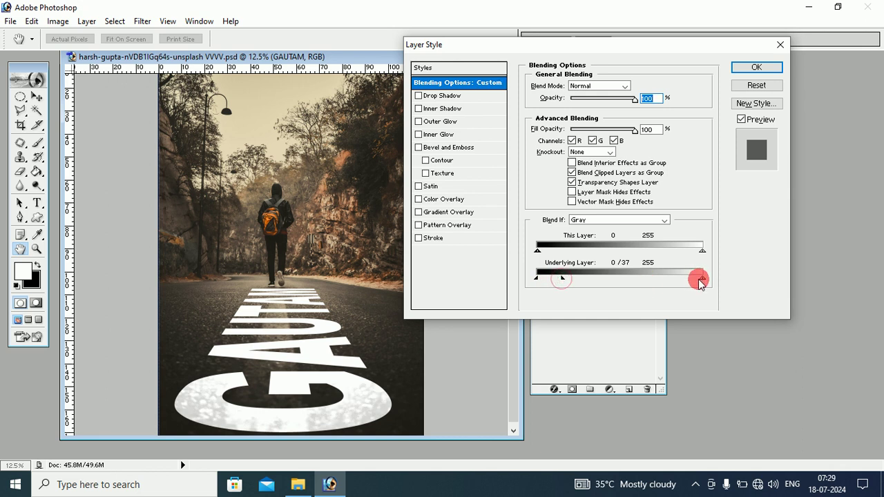
{"action": "mouse_move", "coordinate": [702, 279]}
{"action": "left_mouse_down"}
{"action": "mouse_move", "coordinate": [681, 279]}
{"action": "mouse_move", "coordinate": [705, 279]}
{"action": "left_mouse_up"}
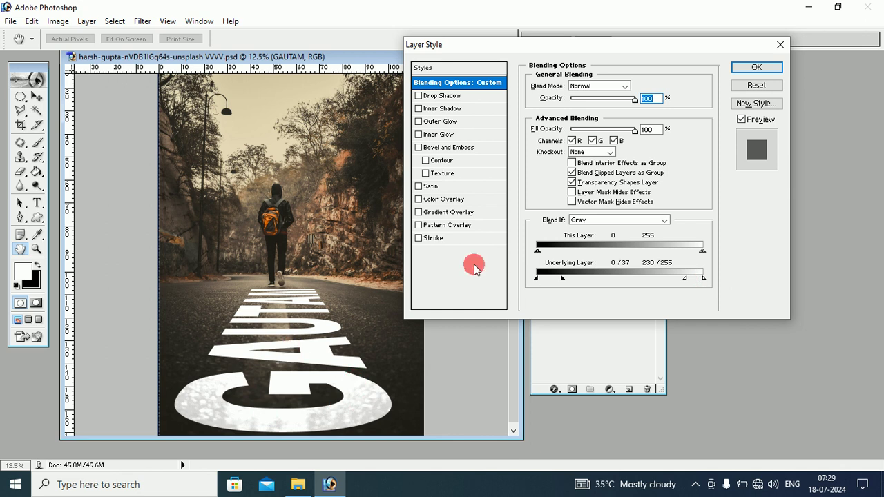
{"action": "left_click", "coordinate": [757, 67]}
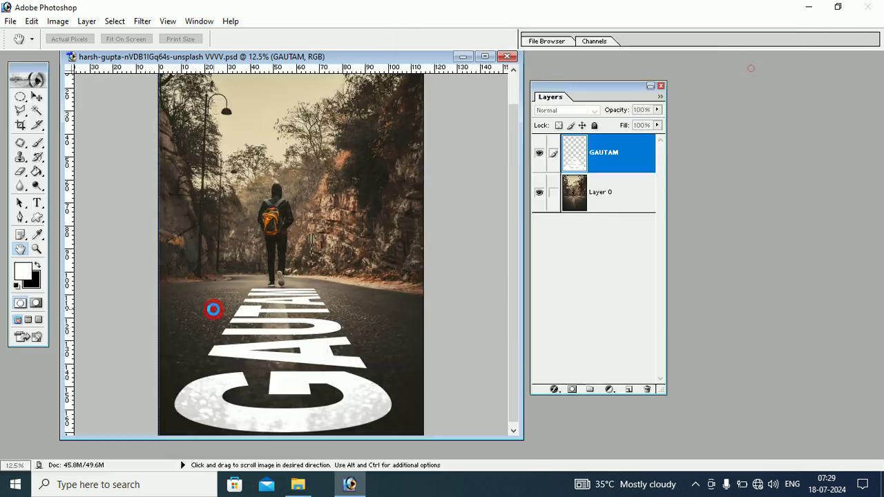